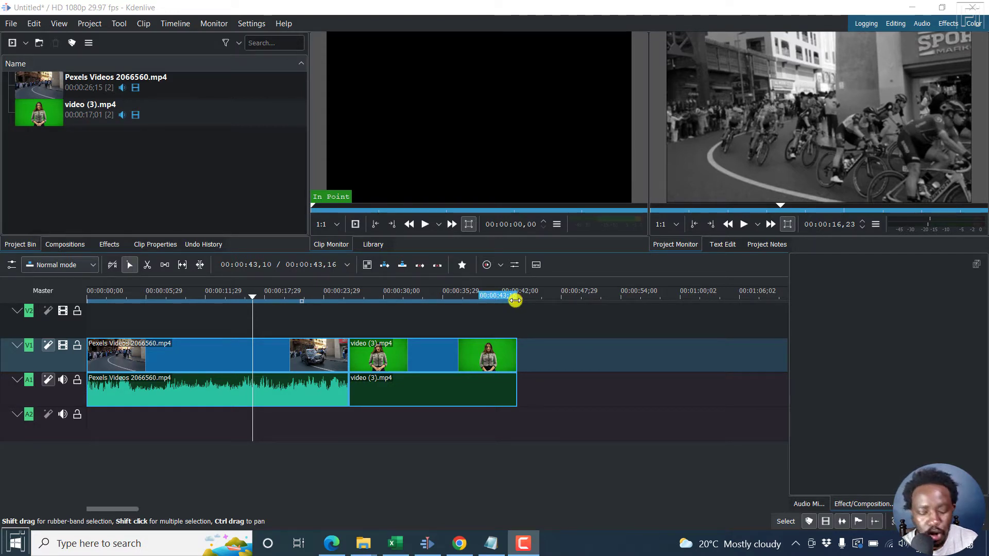
Mark the timeline zone from about 00:00:18 to 00:00:30 using in and out points.
{"action": "mouse_move", "coordinate": [514, 300]}
{"action": "left_mouse_down"}
{"action": "mouse_move", "coordinate": [390, 292]}
{"action": "mouse_move", "coordinate": [518, 310]}
{"action": "left_mouse_up"}
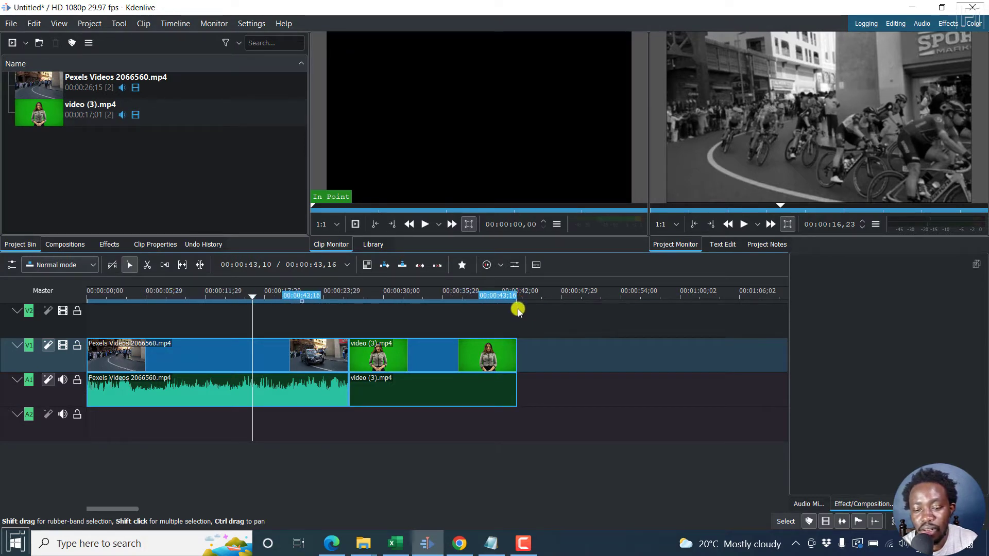
{"action": "left_click", "coordinate": [218, 292]}
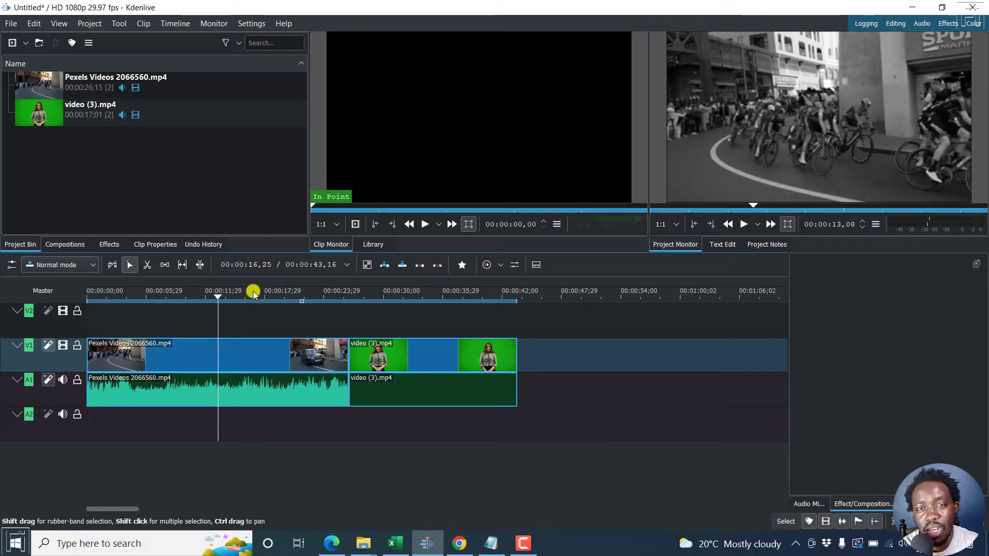
{"action": "left_click", "coordinate": [269, 295]}
{"action": "key", "text": "i"}
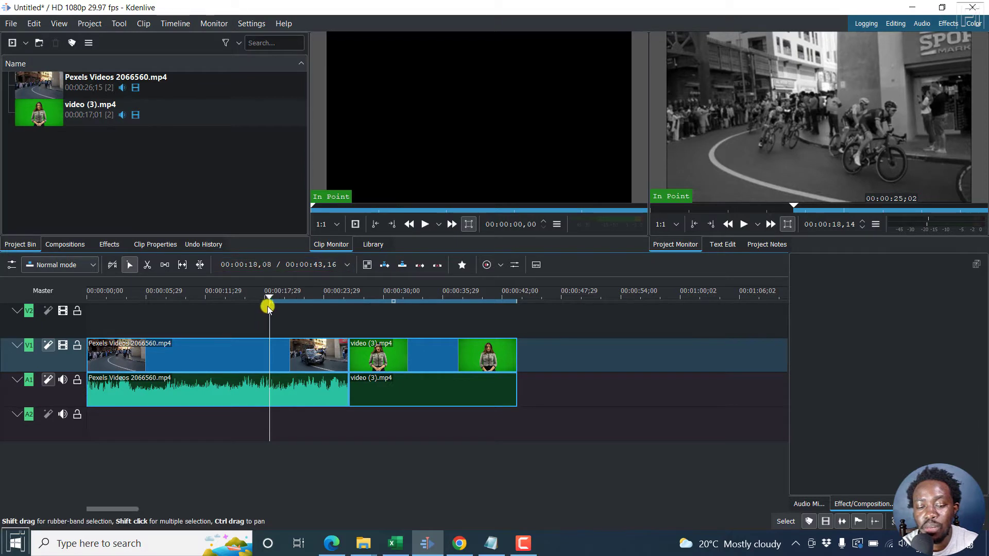
{"action": "left_click", "coordinate": [388, 295]}
{"action": "key", "text": "o"}
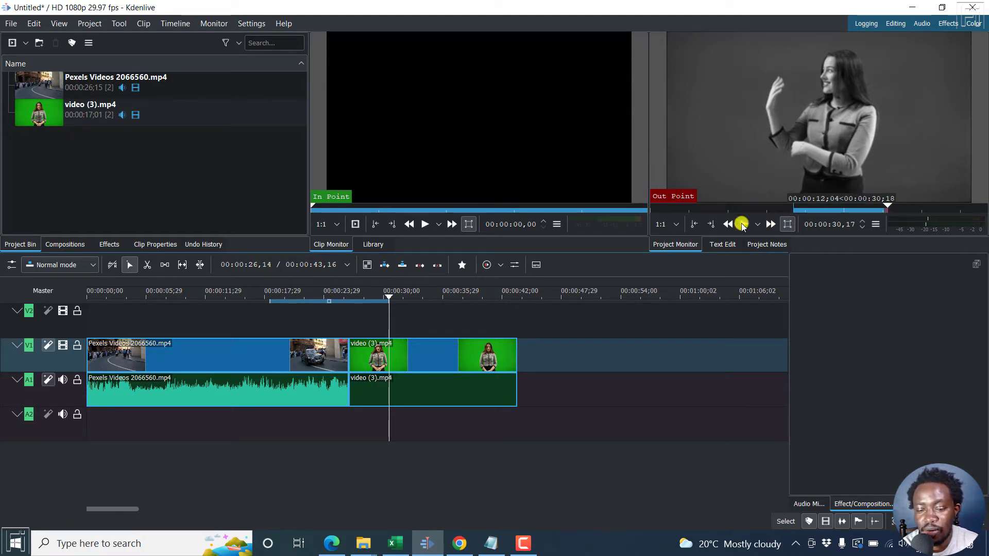
Open the Project > Render settings with MP4-H264/AAC as the format.
{"action": "left_click", "coordinate": [330, 293]}
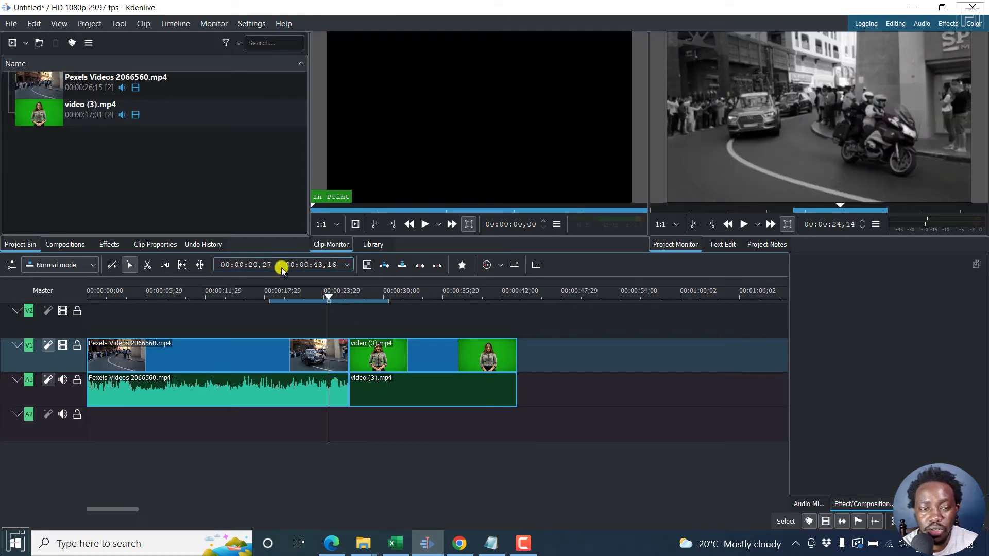
{"action": "left_click", "coordinate": [85, 25]}
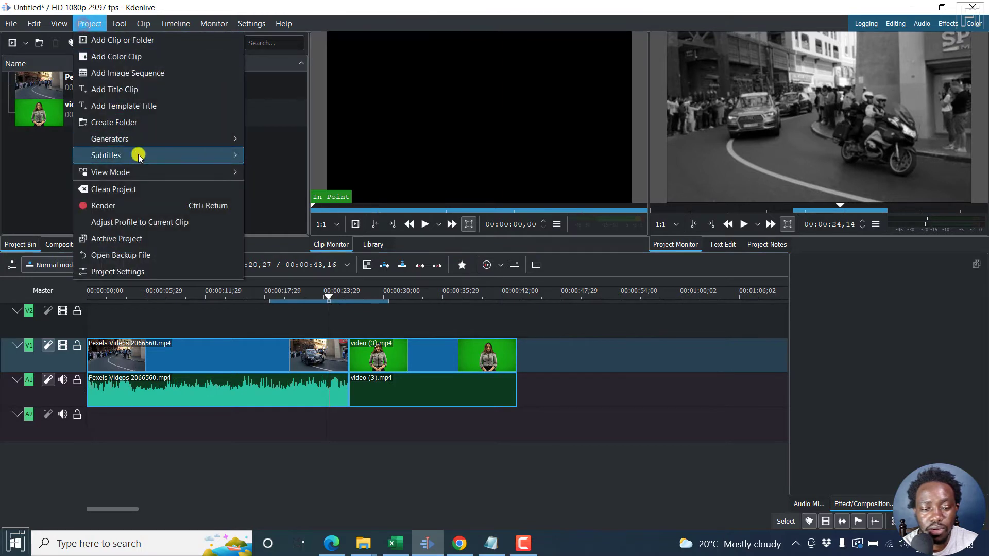
{"action": "left_click", "coordinate": [131, 205]}
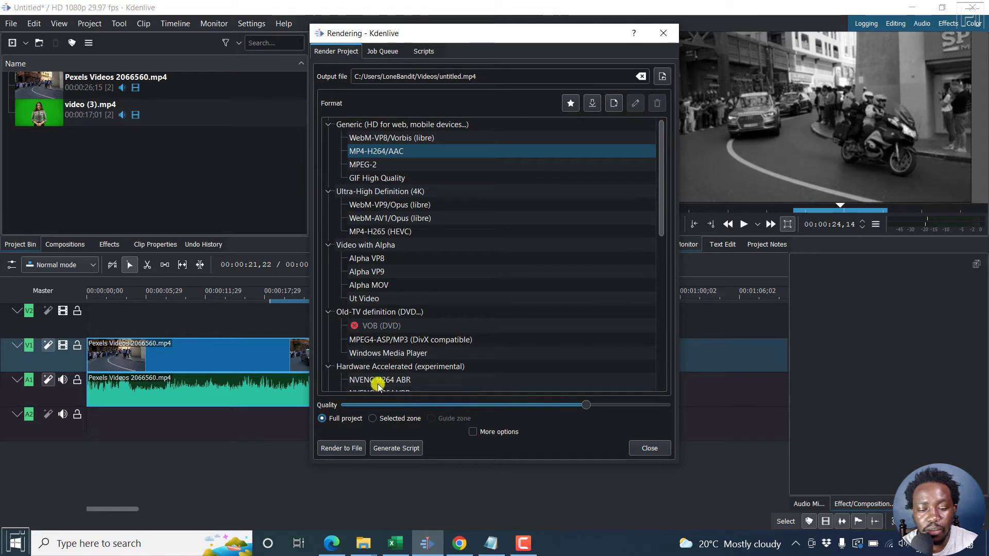
Switch rendering to Selected zone and show the More options encoder panel.
{"action": "left_click", "coordinate": [374, 418]}
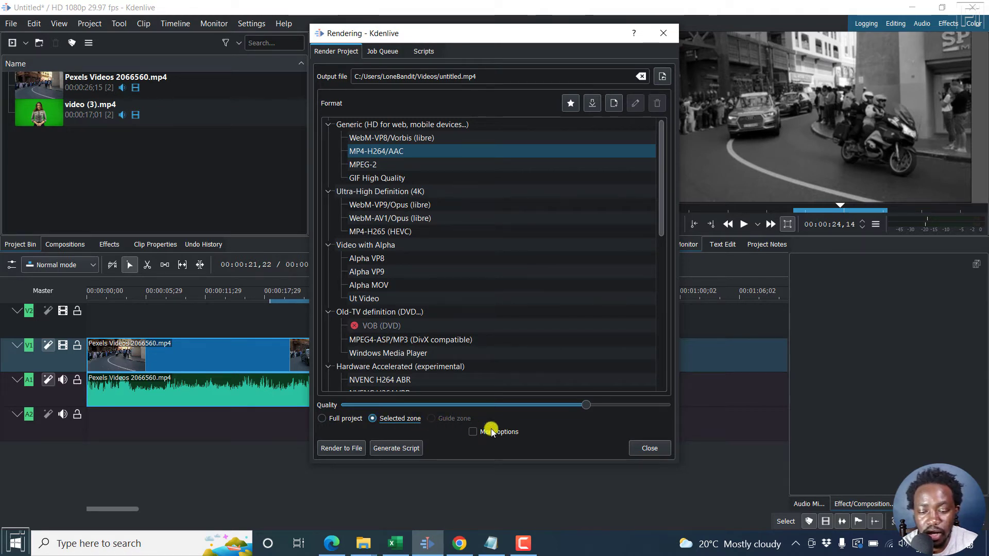
{"action": "left_click", "coordinate": [476, 432]}
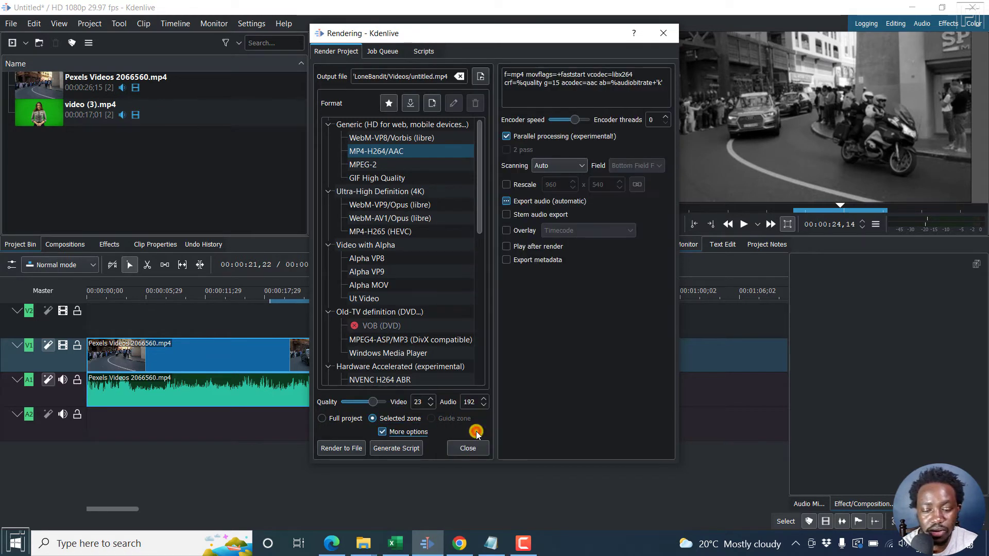
{"action": "left_click", "coordinate": [662, 104]}
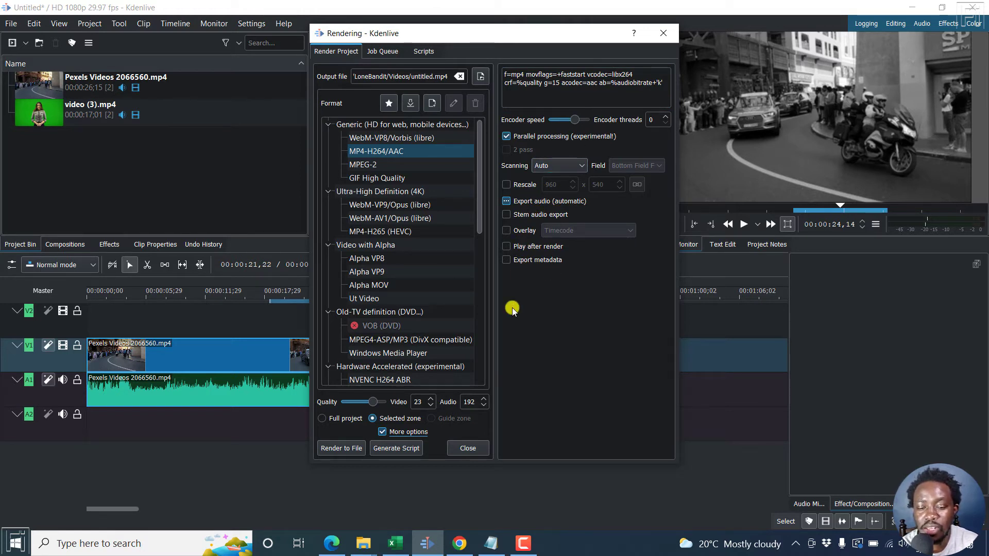
Render the zone to untitled1.mp4 after declining to overwrite untitled.mp4.
{"action": "left_click", "coordinate": [341, 449]}
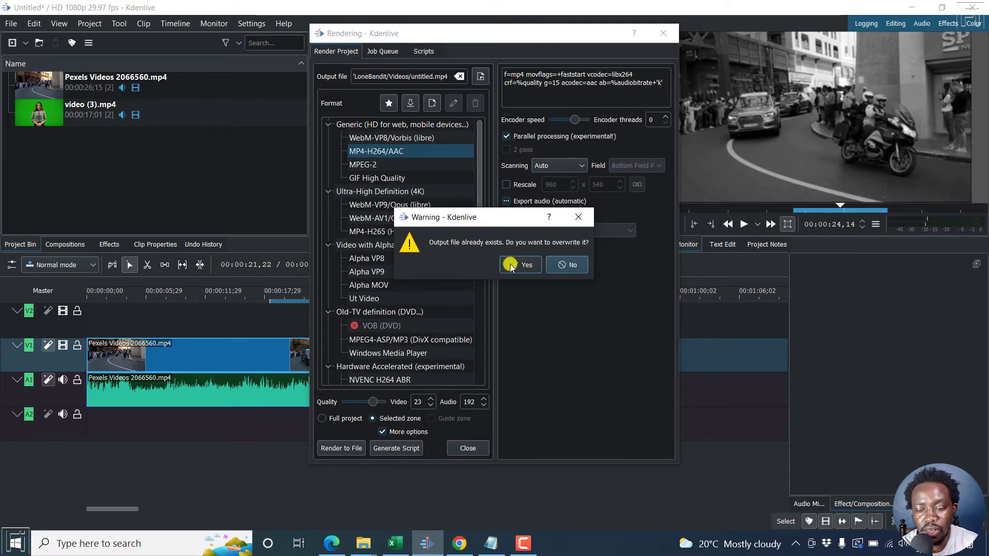
{"action": "left_click", "coordinate": [580, 221]}
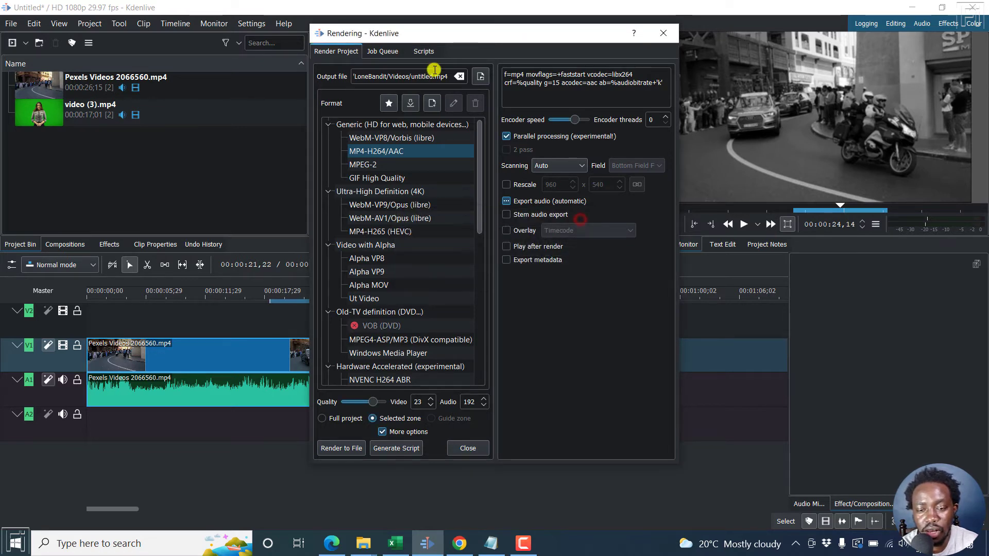
{"action": "type", "text": "1"}
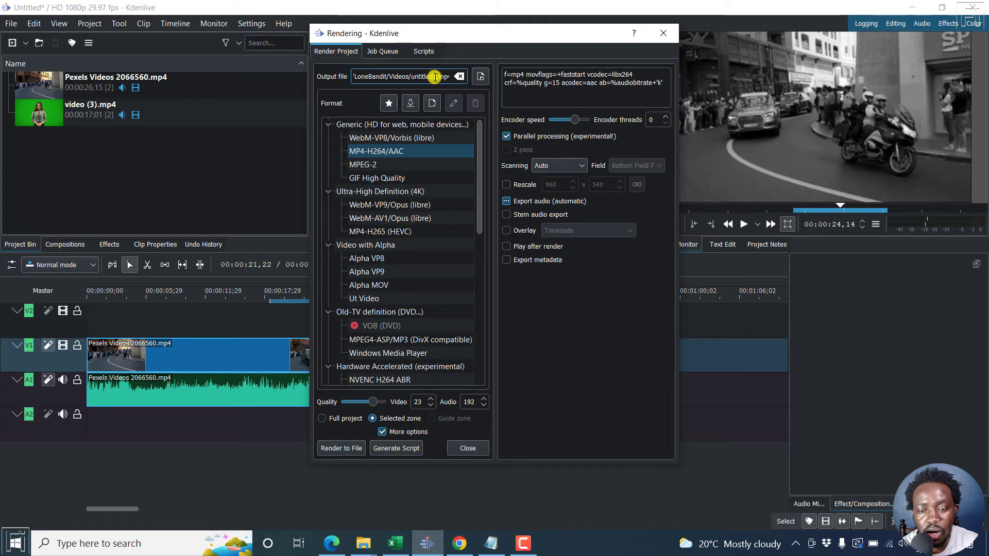
{"action": "left_click", "coordinate": [342, 450]}
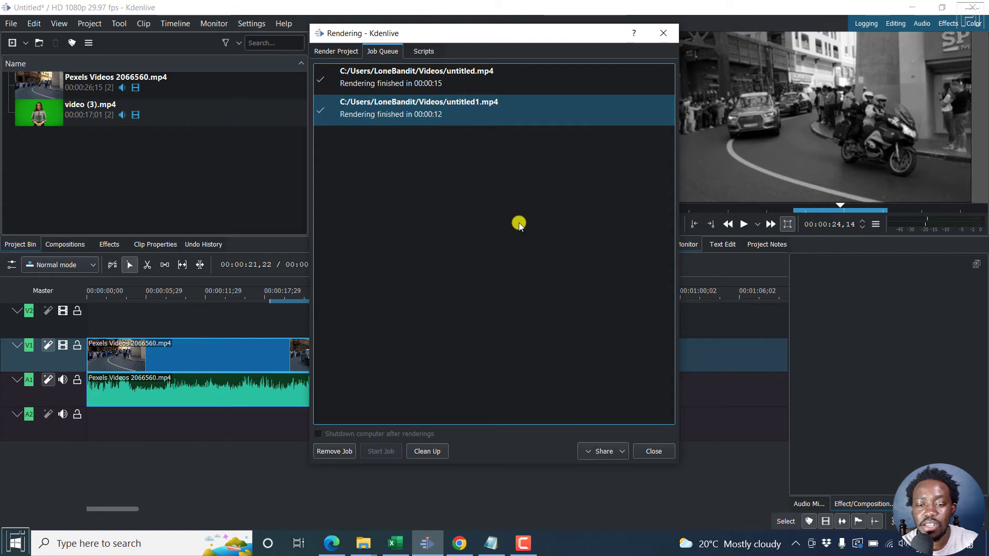
Play untitled1.mp4 in VLC, toggling fullscreen, and pause it at 8 seconds.
{"action": "double_click", "coordinate": [413, 105]}
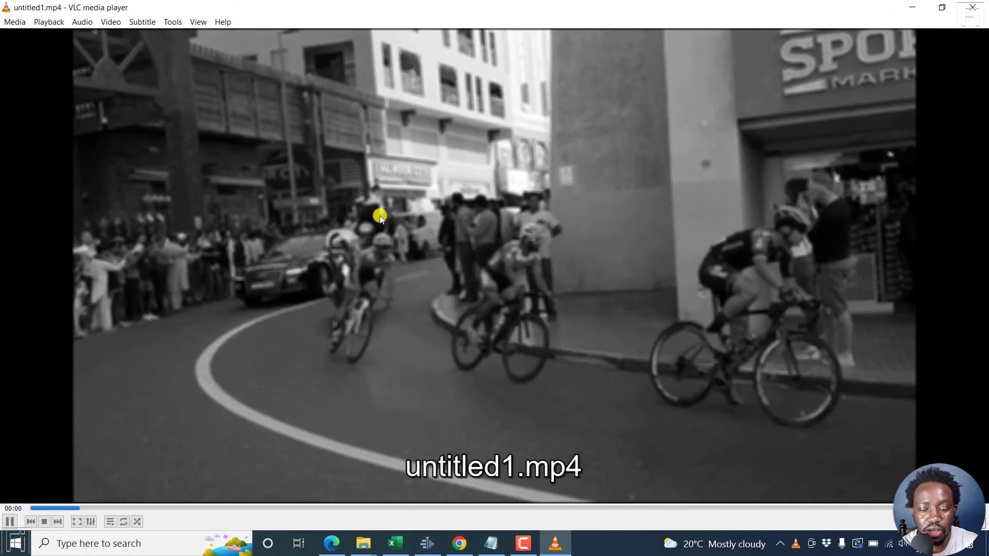
{"action": "double_click", "coordinate": [379, 216]}
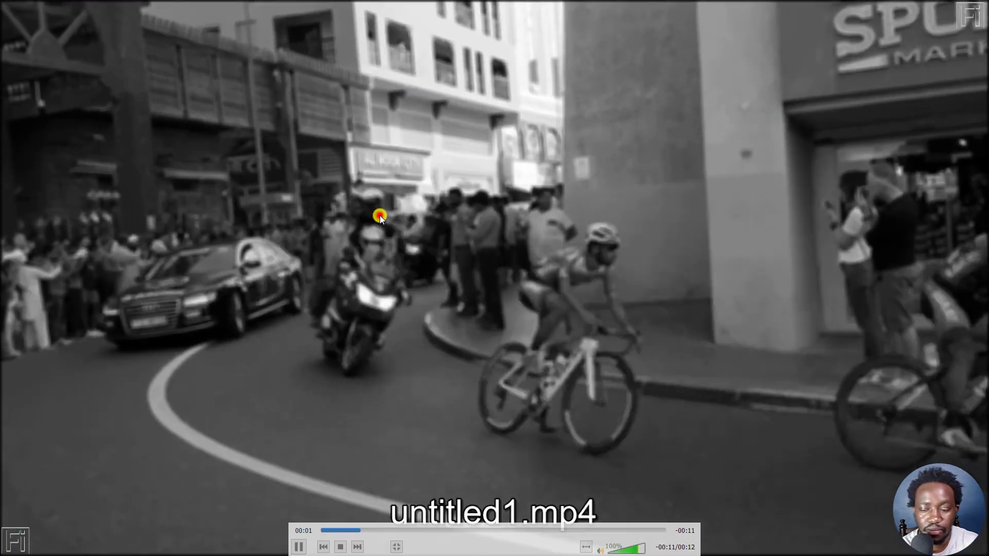
{"action": "double_click", "coordinate": [380, 215]}
{"action": "key", "text": "space"}
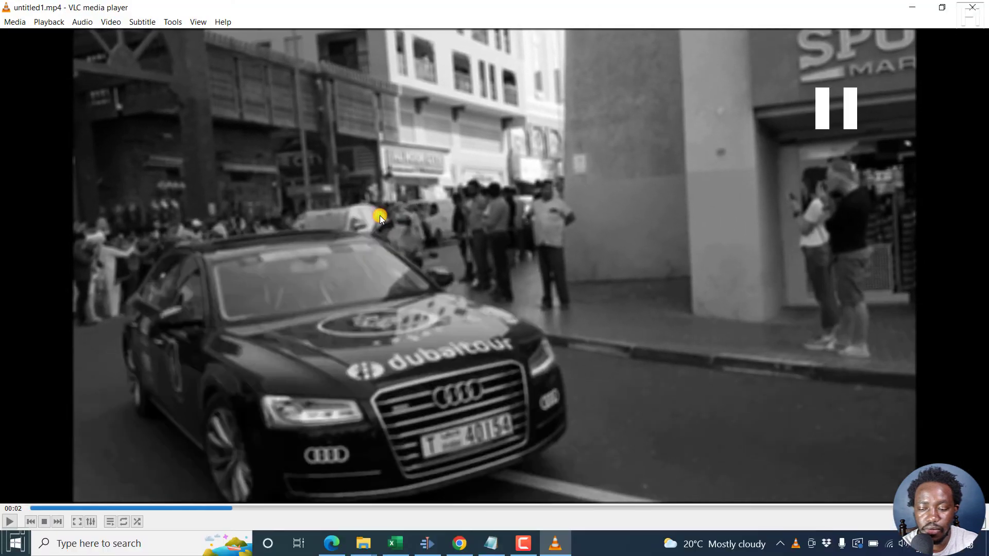
{"action": "key", "text": "space"}
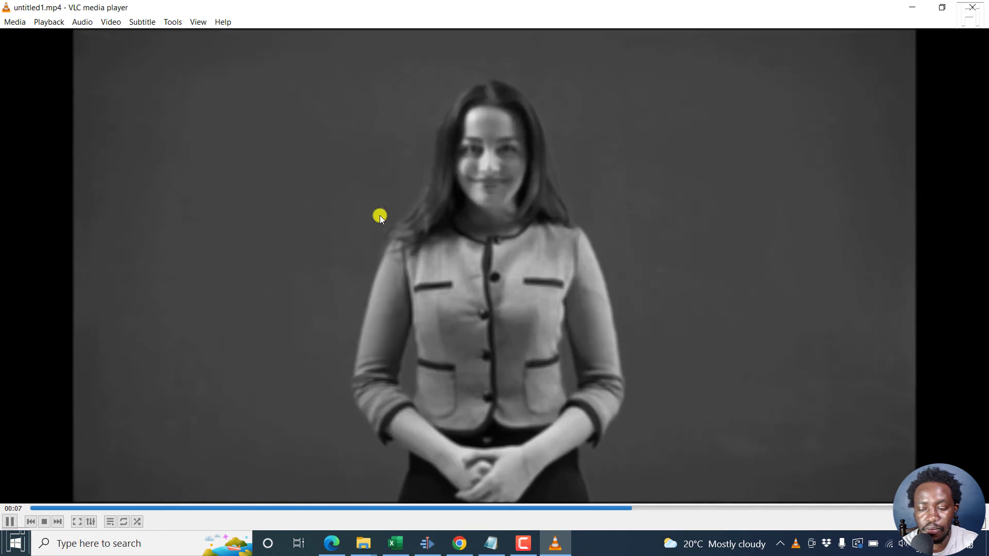
{"action": "key", "text": "space"}
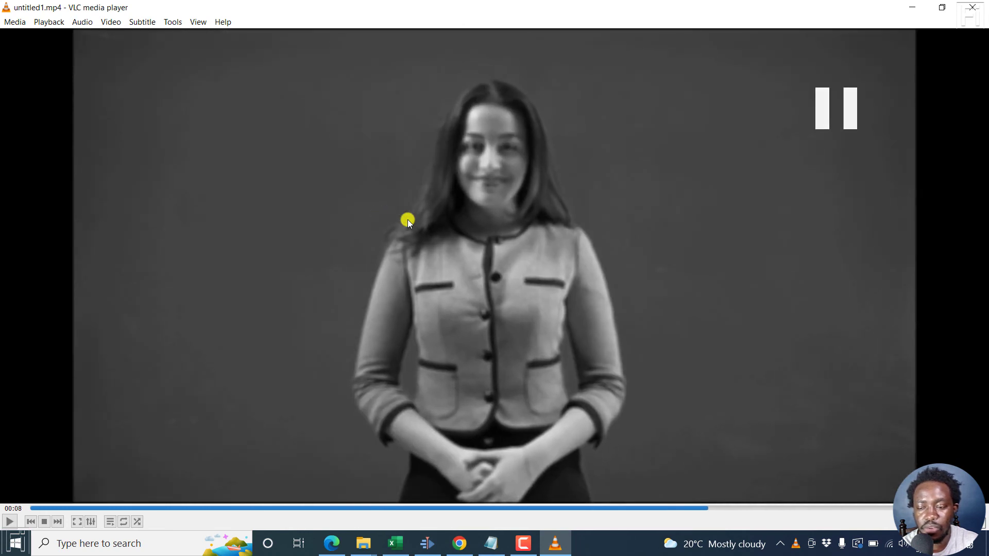
Close VLC and the Rendering dialog, then move the zone start to about 23 seconds.
{"action": "left_click", "coordinate": [972, 7]}
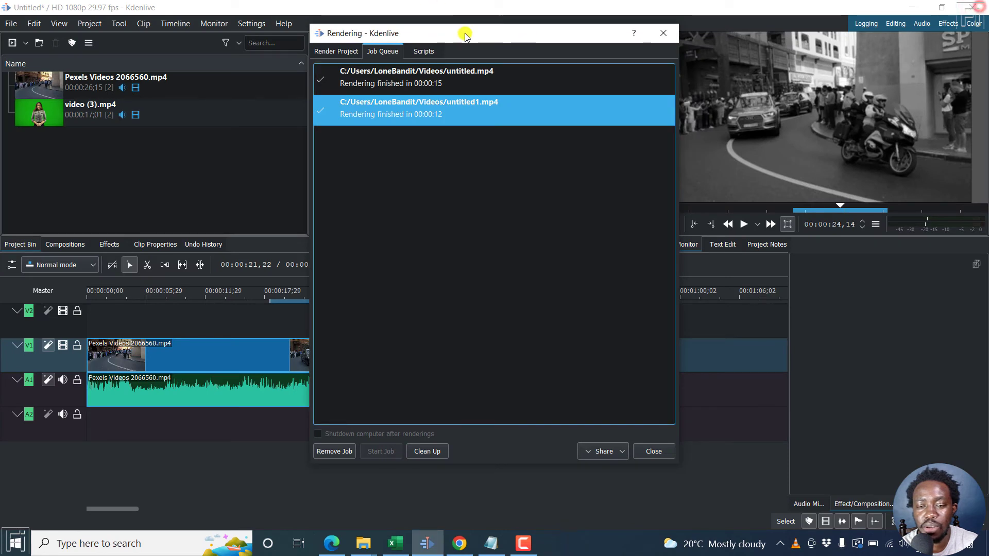
{"action": "left_click", "coordinate": [663, 33]}
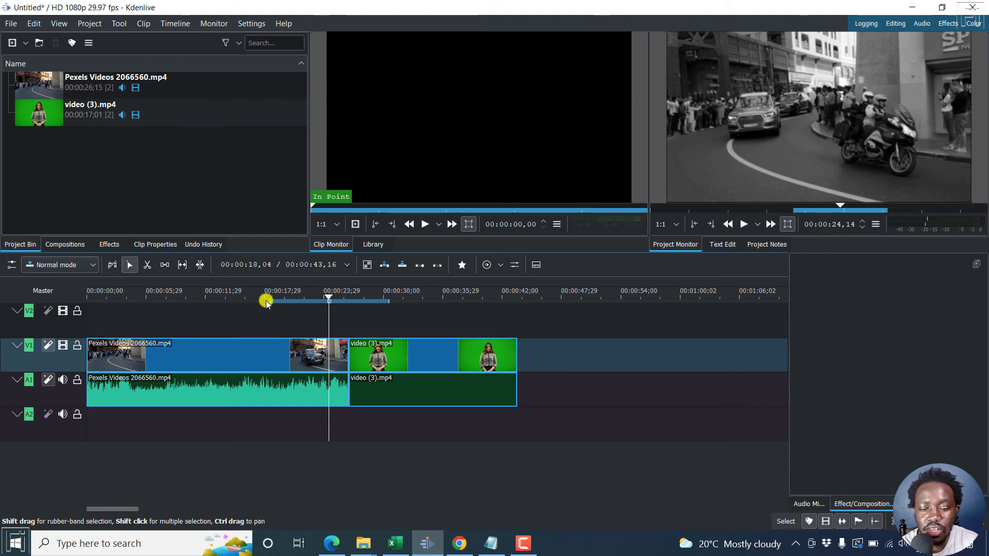
{"action": "left_click_drag", "start_coordinate": [268, 301], "coordinate": [312, 300]}
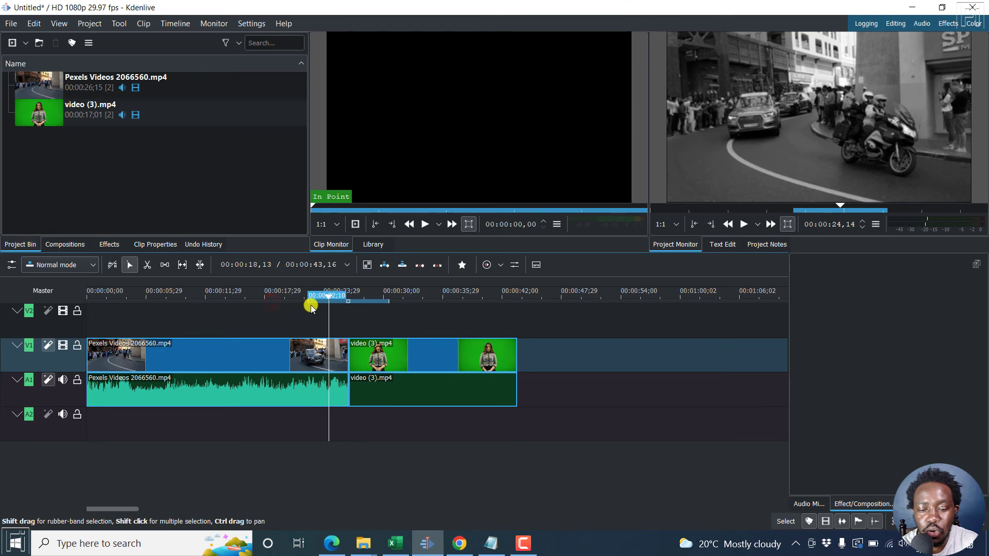
{"action": "left_click", "coordinate": [389, 302]}
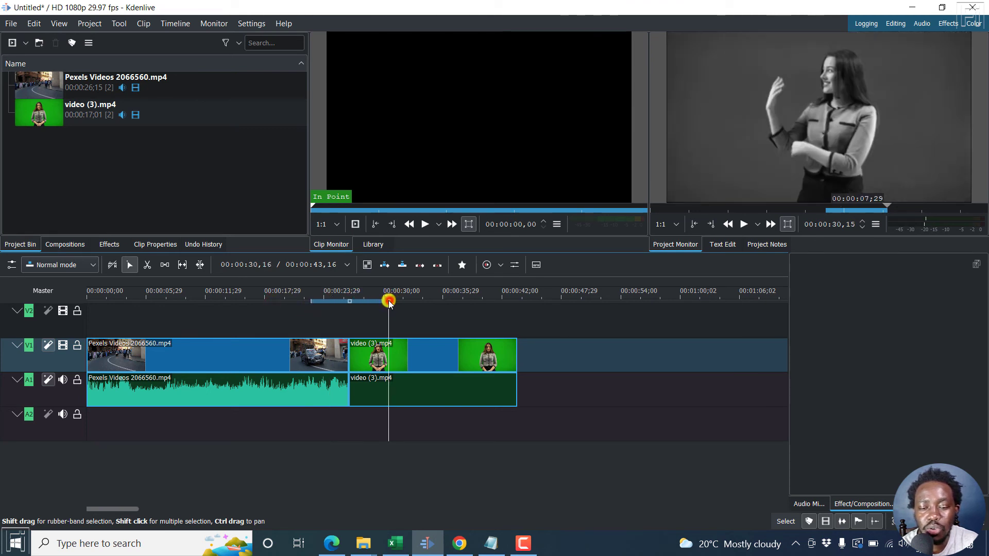
{"action": "left_click", "coordinate": [90, 23]}
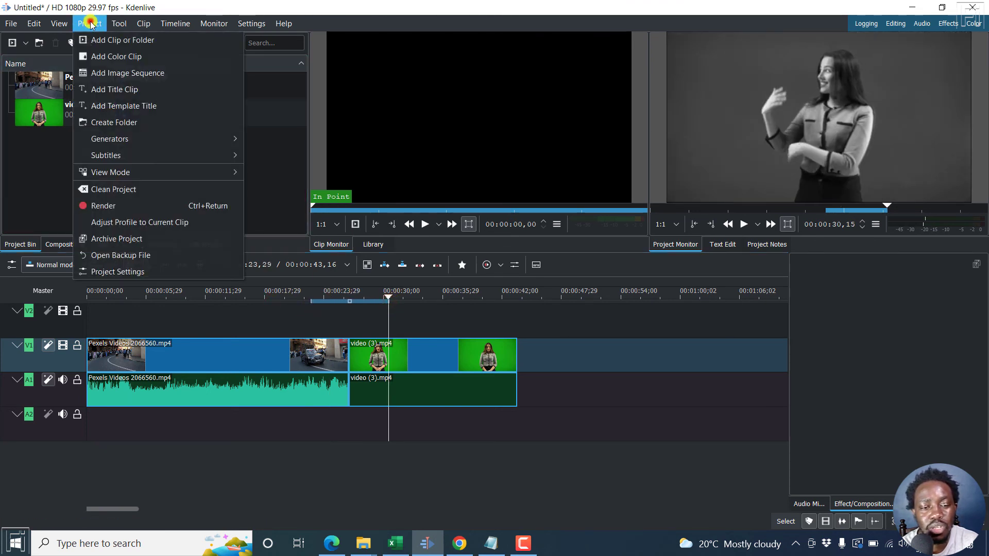
{"action": "left_click", "coordinate": [122, 205]}
{"action": "left_click", "coordinate": [336, 51]}
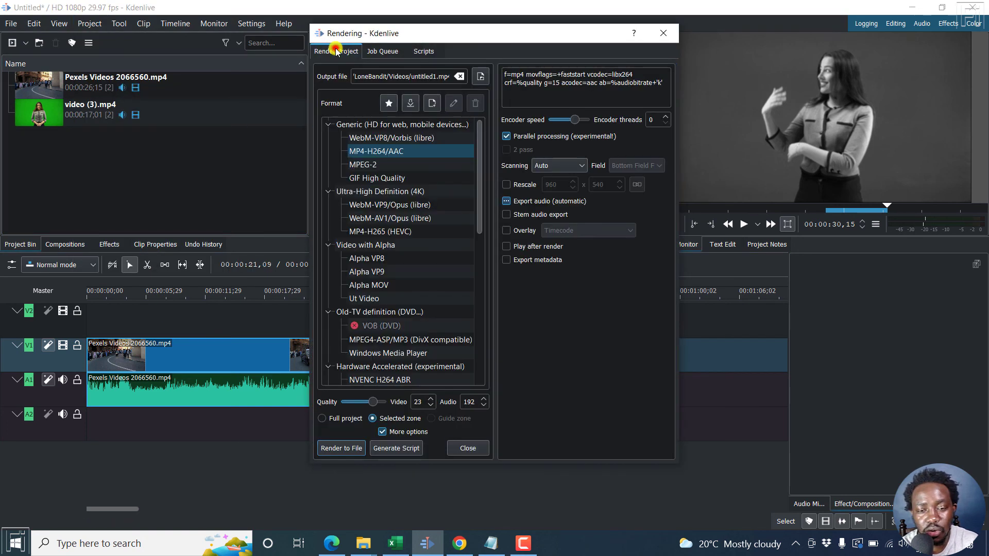